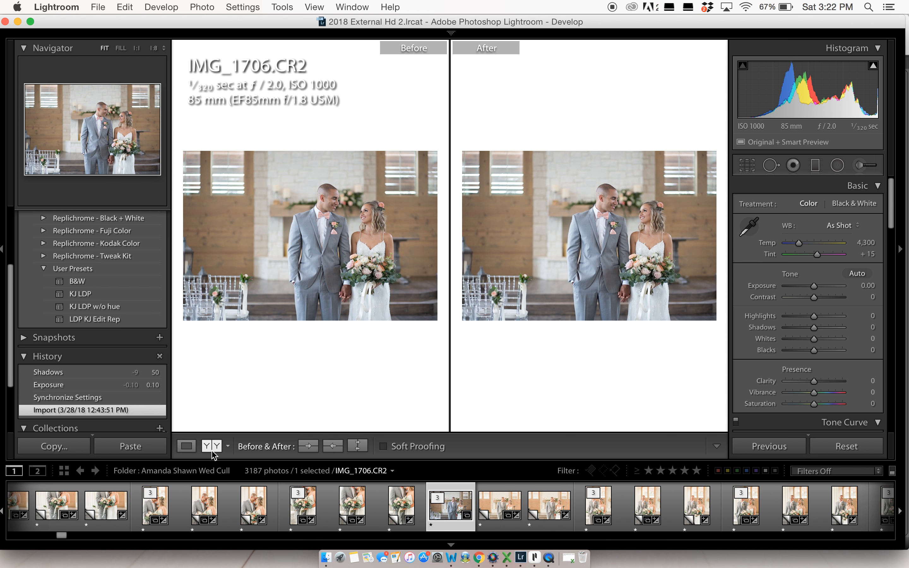
# Step: Return to the single-photo view and set Contrast to +33, Highlights to -35, Shadows to +44, Whites to +8 and Blacks to +46
pyautogui.click(209, 449)
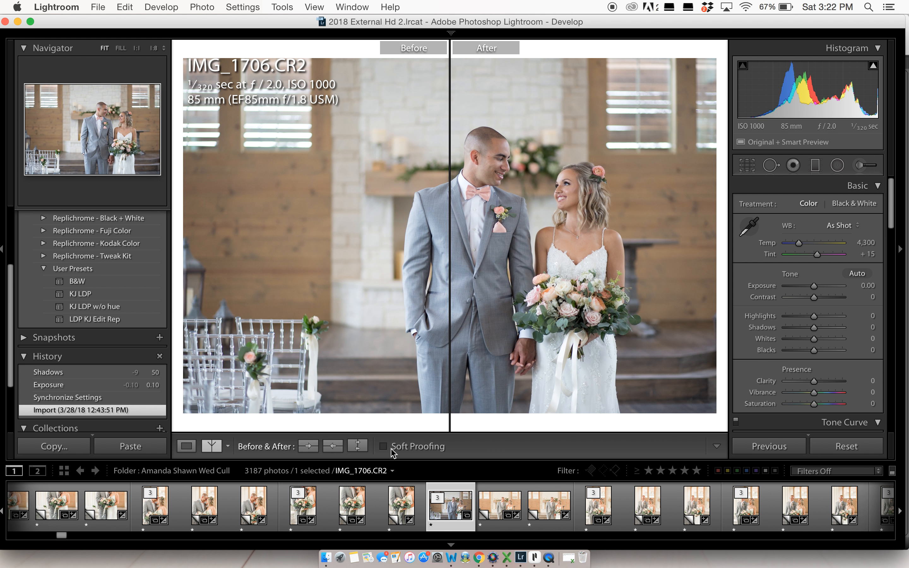
pyautogui.click(186, 446)
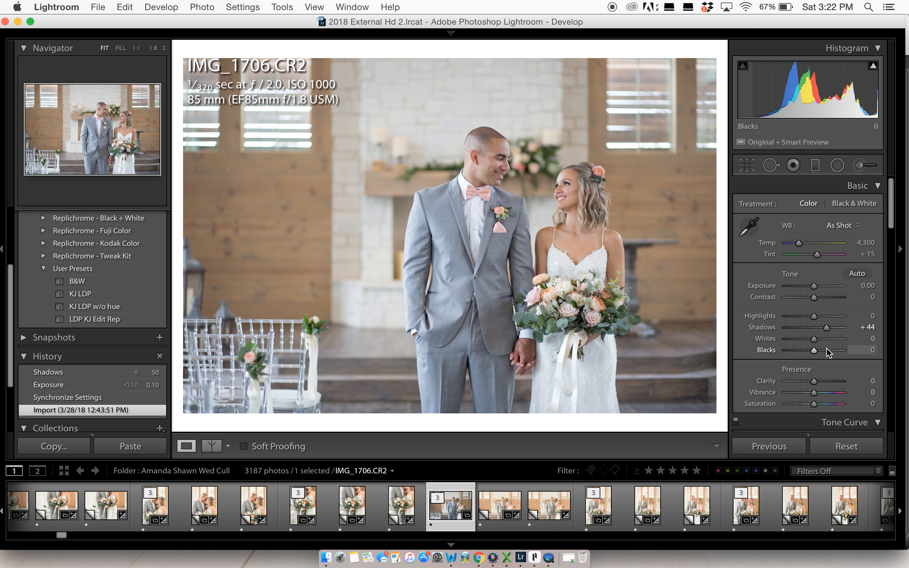
pyautogui.moveTo(814, 349); pyautogui.dragTo(827, 349)
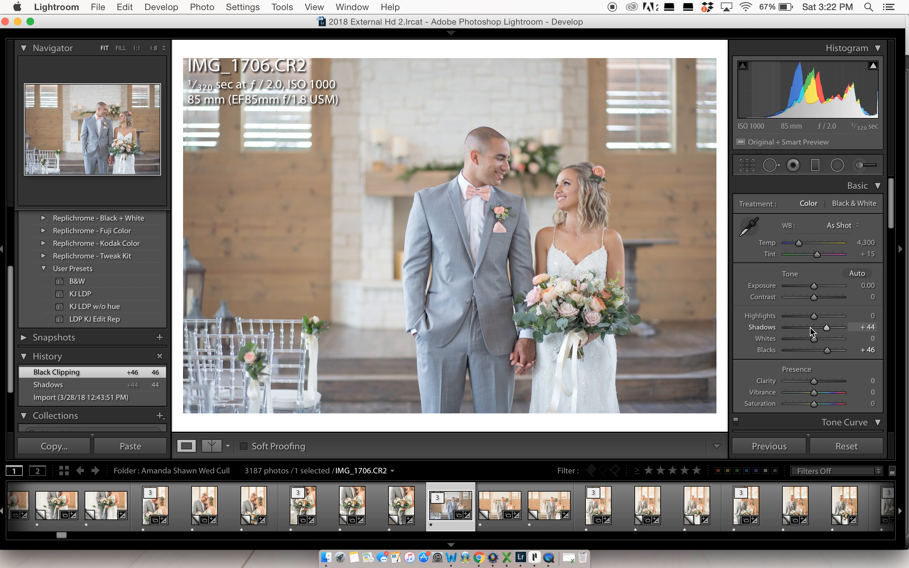
pyautogui.click(822, 297)
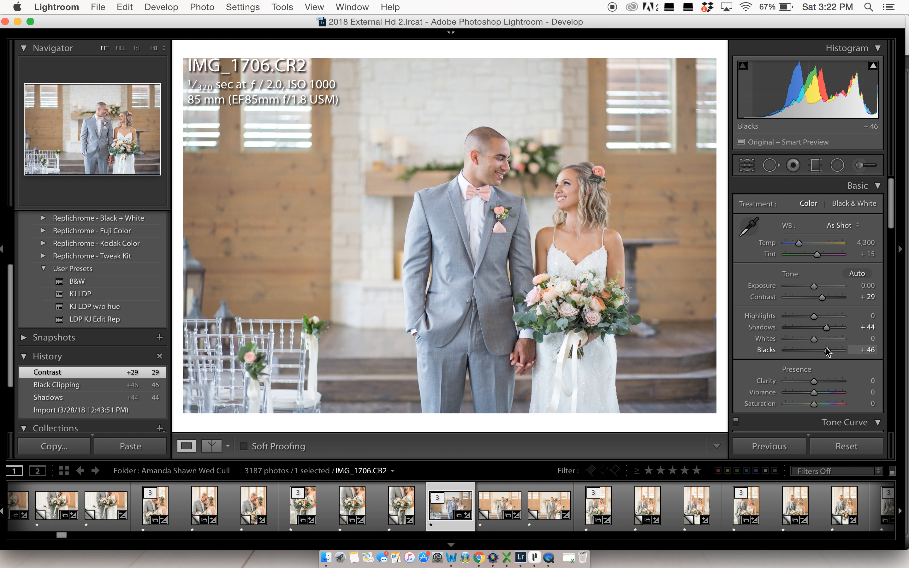
pyautogui.click(823, 297)
# Step: Shape the tone curve with Highlights at -12, Lights at +10, Darks at +8 and Shadows at -34
pyautogui.moveTo(823, 297); pyautogui.dragTo(803, 376)
pyautogui.scroll(-10, 816, 345)
pyautogui.scroll(-2, 819, 335)
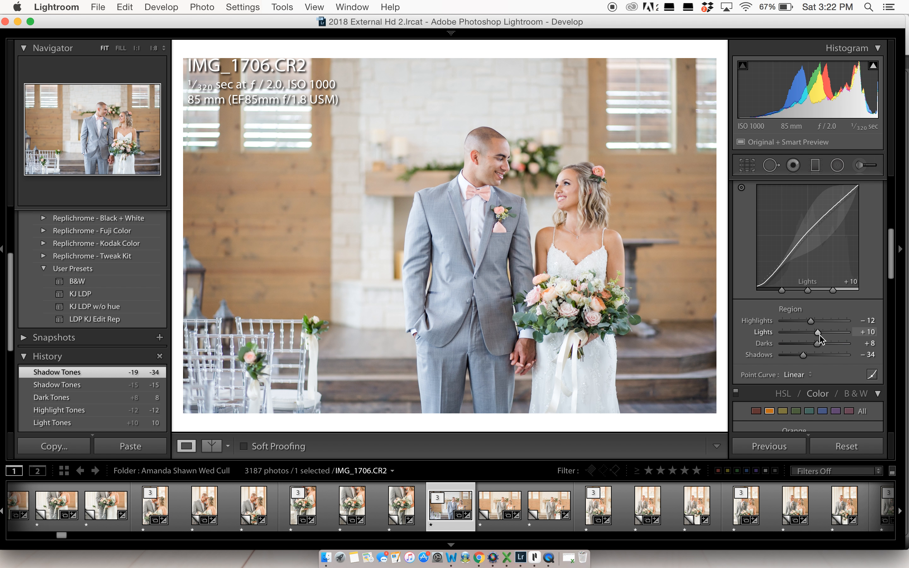
# Step: Shift the orange hue to -7 and reduce the blue saturation to -51
pyautogui.scroll(-5, 812, 385)
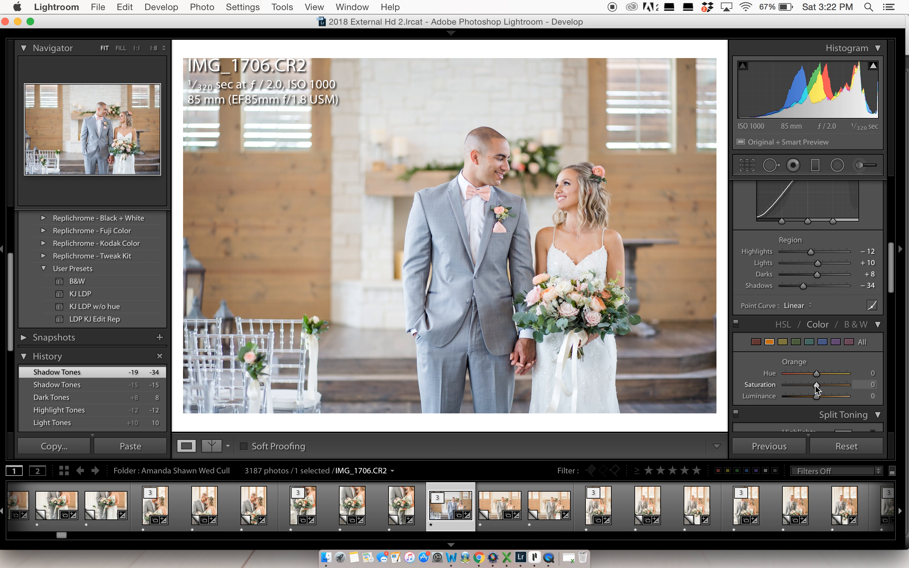
pyautogui.moveTo(816, 374); pyautogui.dragTo(813, 373)
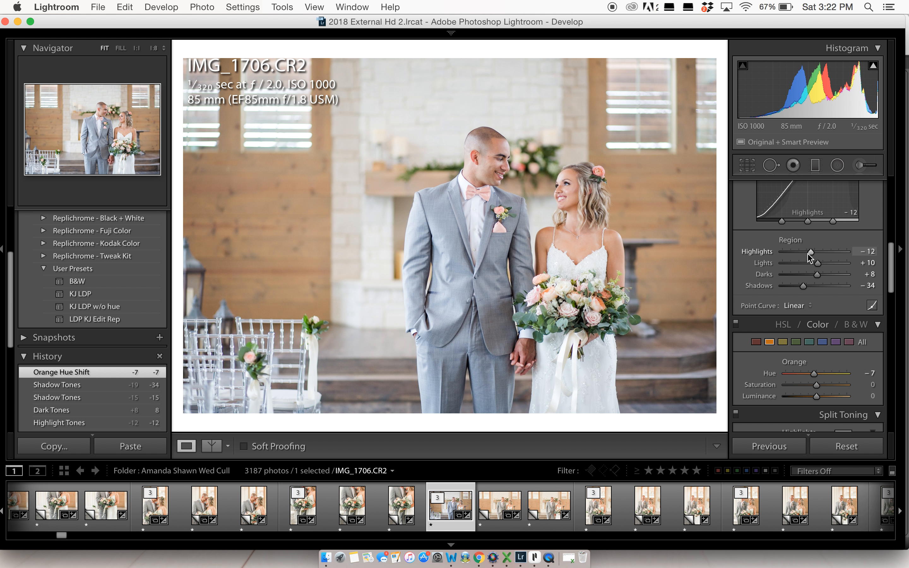
pyautogui.click(822, 343)
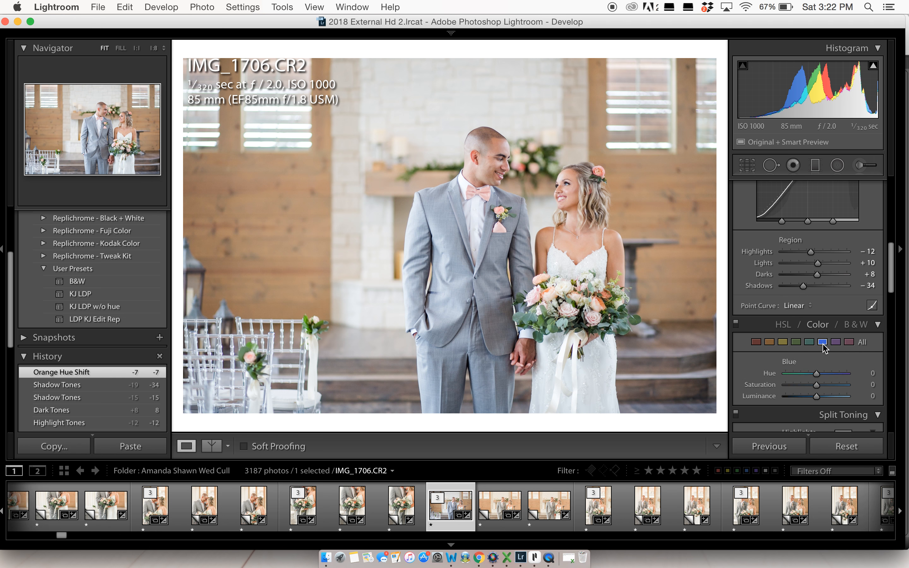
pyautogui.moveTo(808, 389)
pyautogui.mouseDown()
pyautogui.moveTo(822, 385)
pyautogui.moveTo(774, 386)
pyautogui.moveTo(799, 390)
pyautogui.mouseUp()
pyautogui.click(795, 385)
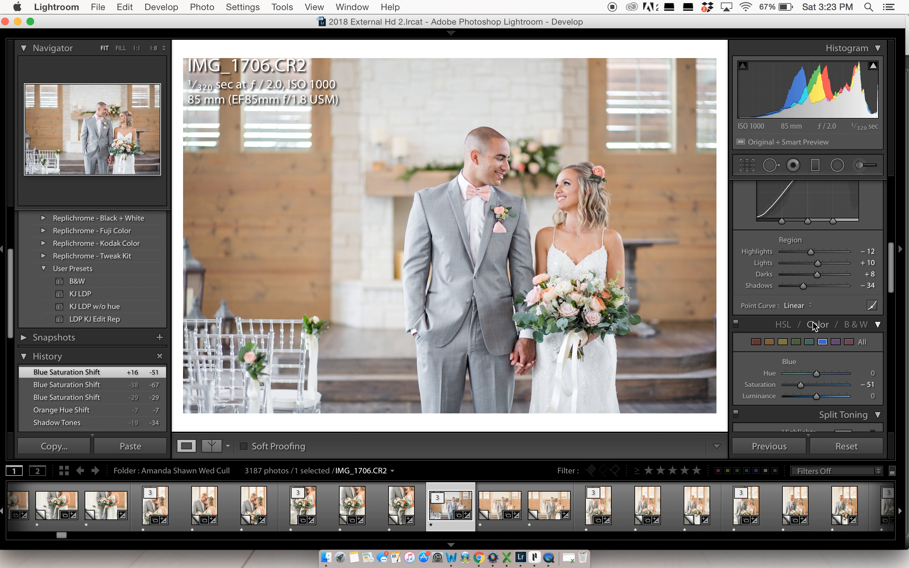
# Step: Set green to hue -13, saturation -40 and luminance -15, and the camera calibration's green primary hue to +40
pyautogui.click(796, 342)
pyautogui.moveTo(816, 373)
pyautogui.mouseDown()
pyautogui.moveTo(810, 397)
pyautogui.moveTo(803, 386)
pyautogui.mouseUp()
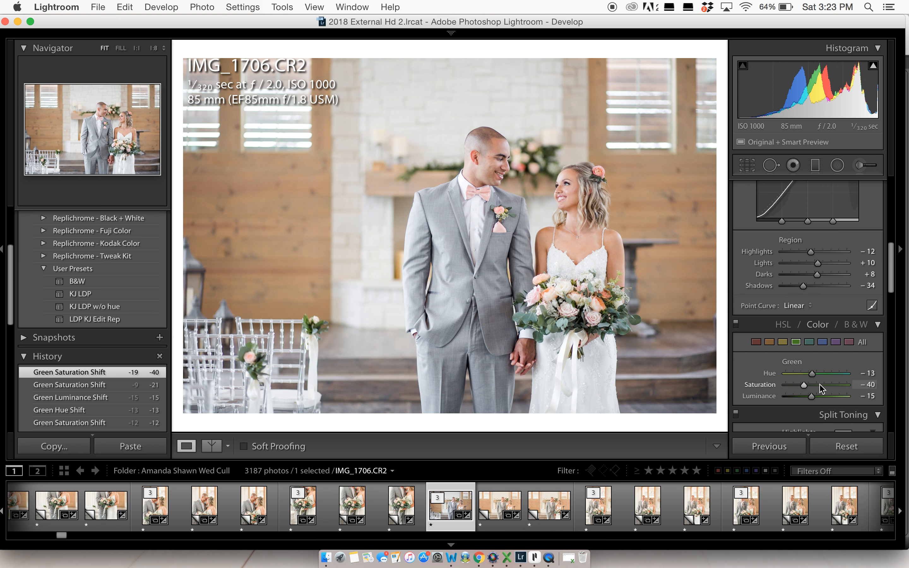
pyautogui.scroll(-3, 820, 385)
pyautogui.scroll(-5, 820, 385)
pyautogui.moveTo(813, 364); pyautogui.dragTo(825, 364)
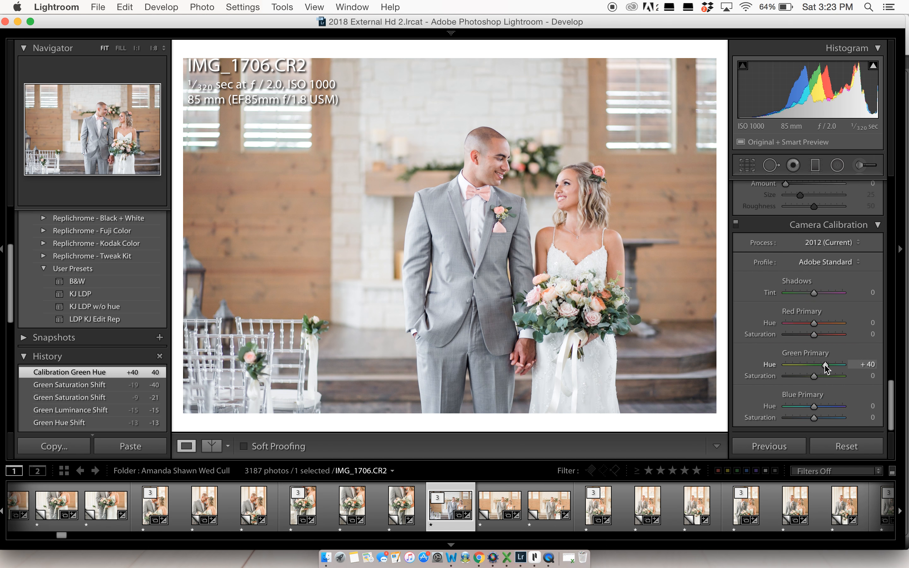
# Step: Adjust the white balance to temperature 4,556 and tint +10, and raise the basic Shadows to +56
pyautogui.scroll(10, 815, 265)
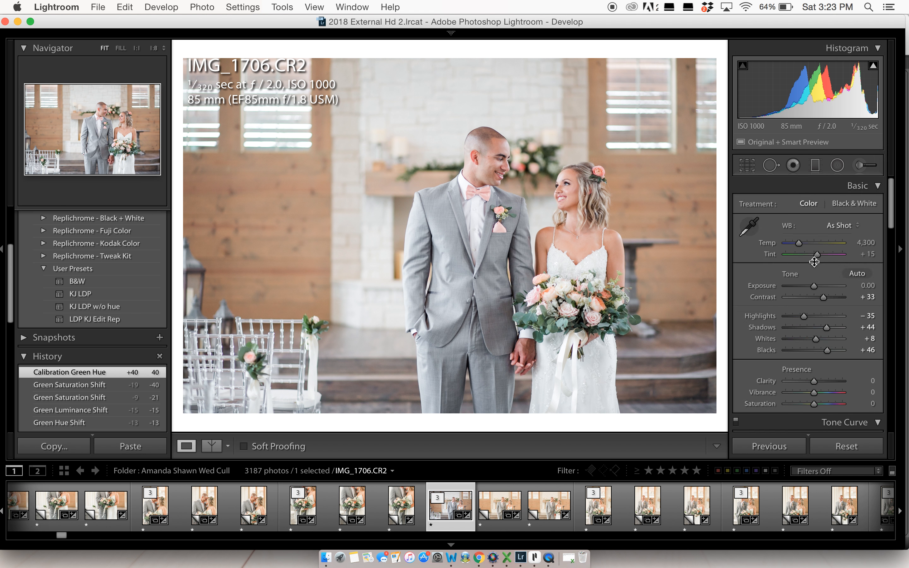
pyautogui.moveTo(817, 257); pyautogui.dragTo(814, 256)
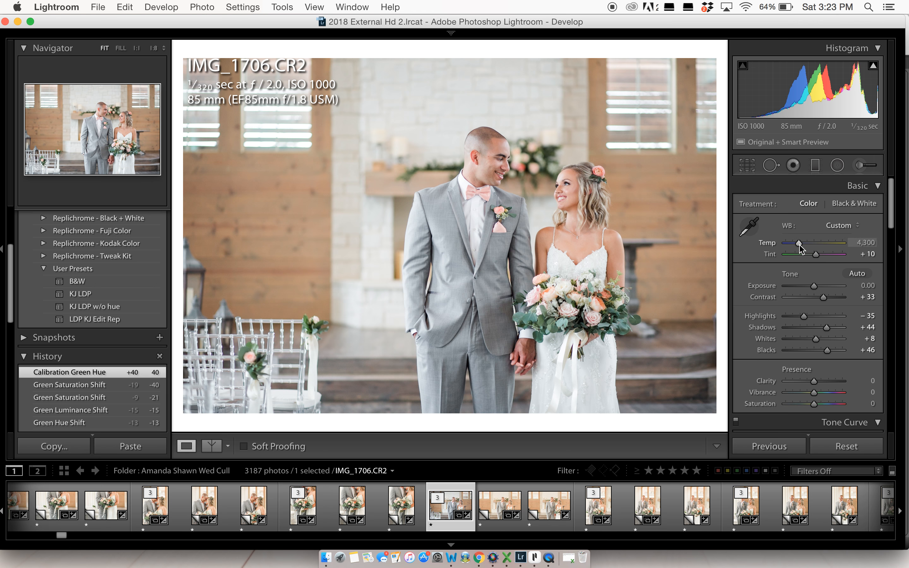
pyautogui.moveTo(798, 243); pyautogui.dragTo(800, 245)
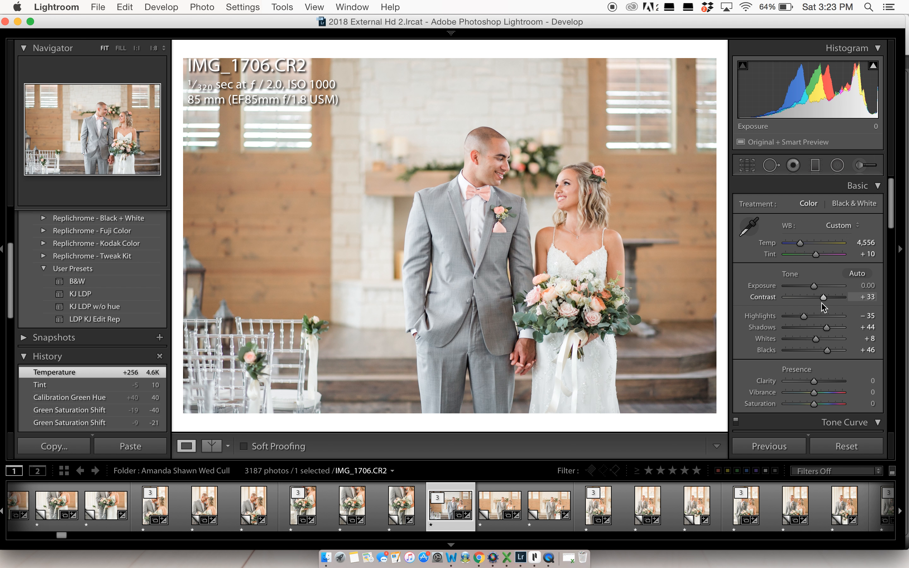
pyautogui.moveTo(826, 327); pyautogui.dragTo(829, 327)
# Step: Apply split toning to the highlights with hue 50 and saturation 8
pyautogui.scroll(-5, 811, 323)
pyautogui.scroll(-3, 812, 323)
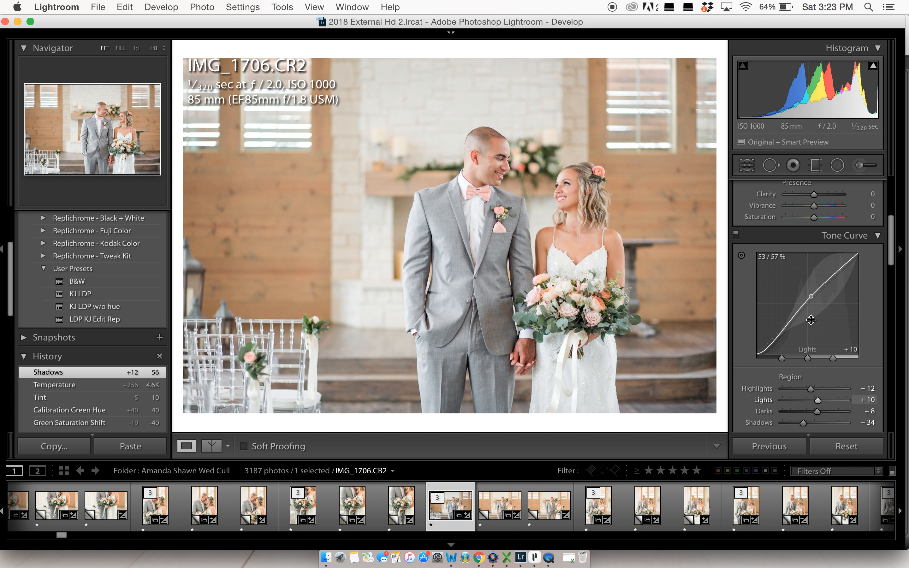
pyautogui.scroll(5, 811, 321)
pyautogui.scroll(-6, 810, 320)
pyautogui.scroll(-8, 810, 320)
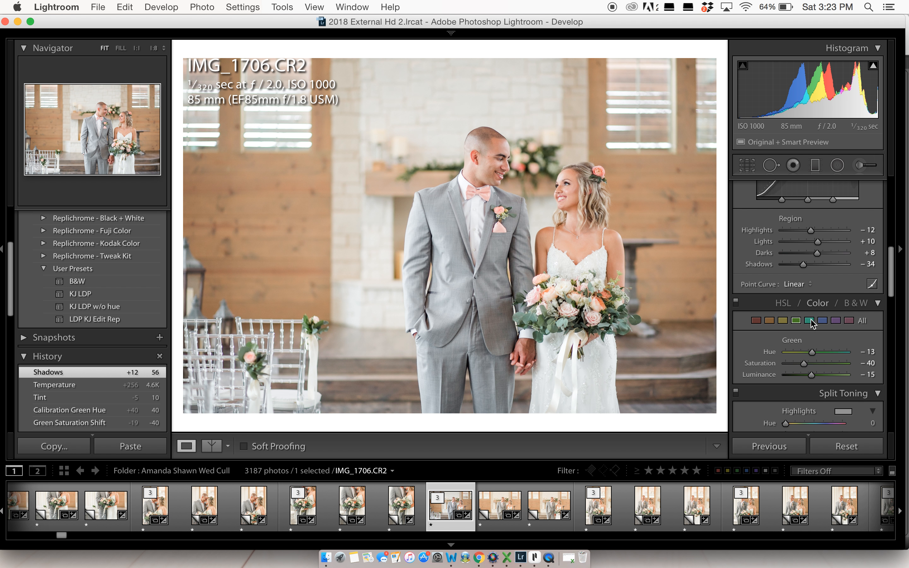
pyautogui.scroll(-1, 802, 335)
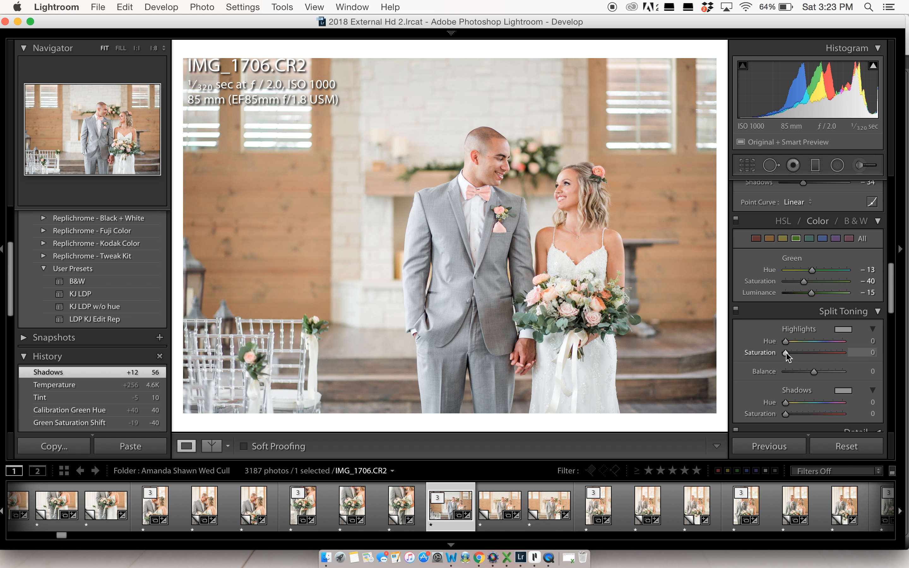
pyautogui.moveTo(784, 352); pyautogui.dragTo(795, 343)
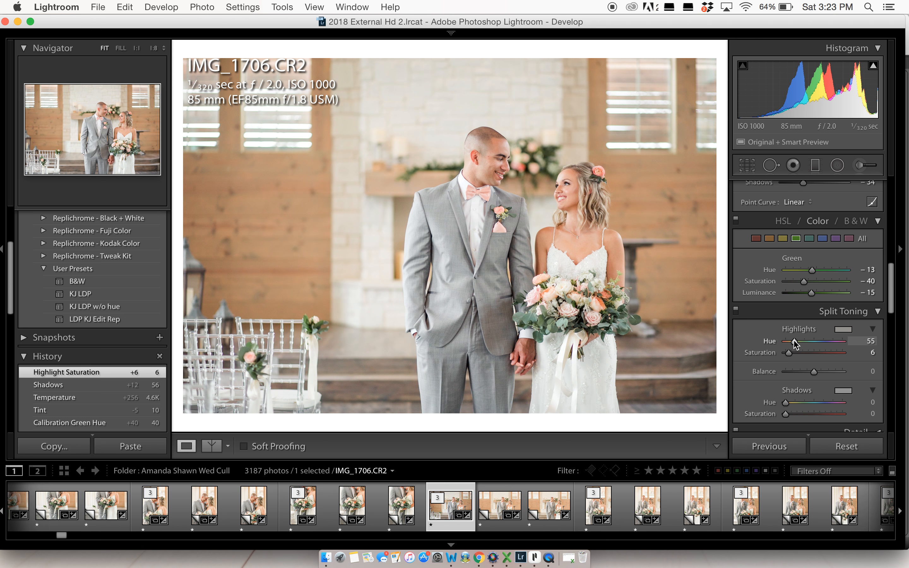
pyautogui.click(789, 353)
pyautogui.moveTo(788, 353)
pyautogui.mouseDown()
pyautogui.moveTo(804, 353)
pyautogui.moveTo(785, 353)
pyautogui.moveTo(792, 340)
pyautogui.mouseUp()
# Step: Cool the temperature to 4,438 and raise Whites to +29
pyautogui.scroll(15, 808, 311)
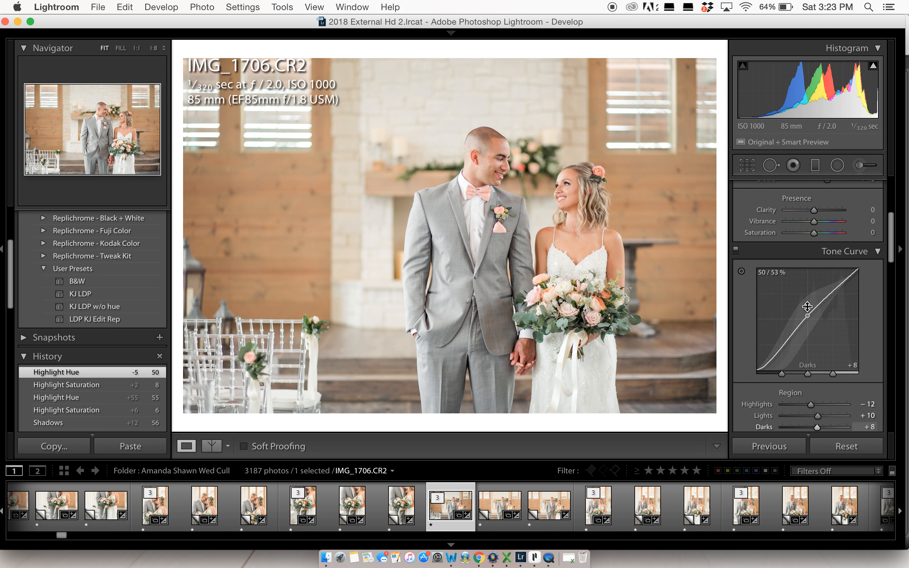
pyautogui.moveTo(800, 247); pyautogui.dragTo(799, 247)
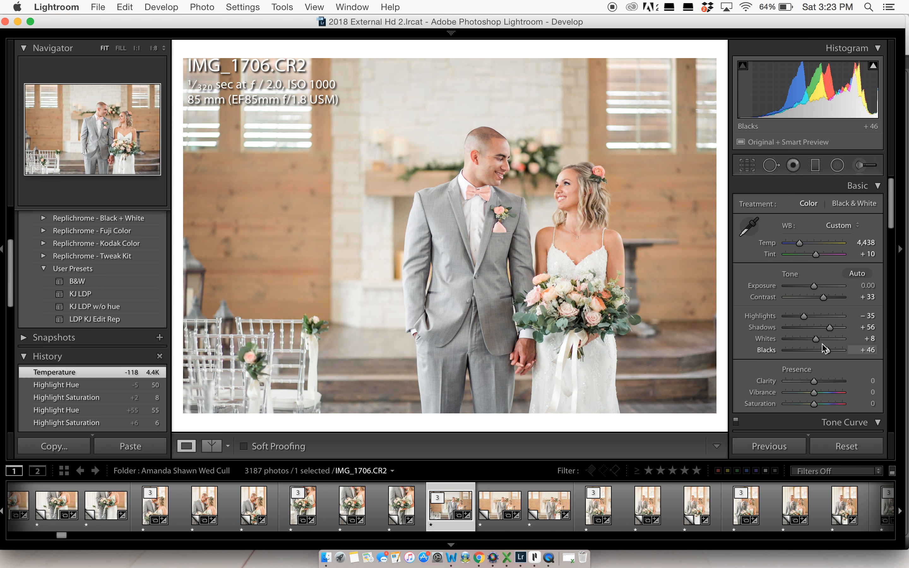
pyautogui.moveTo(816, 339); pyautogui.dragTo(820, 342)
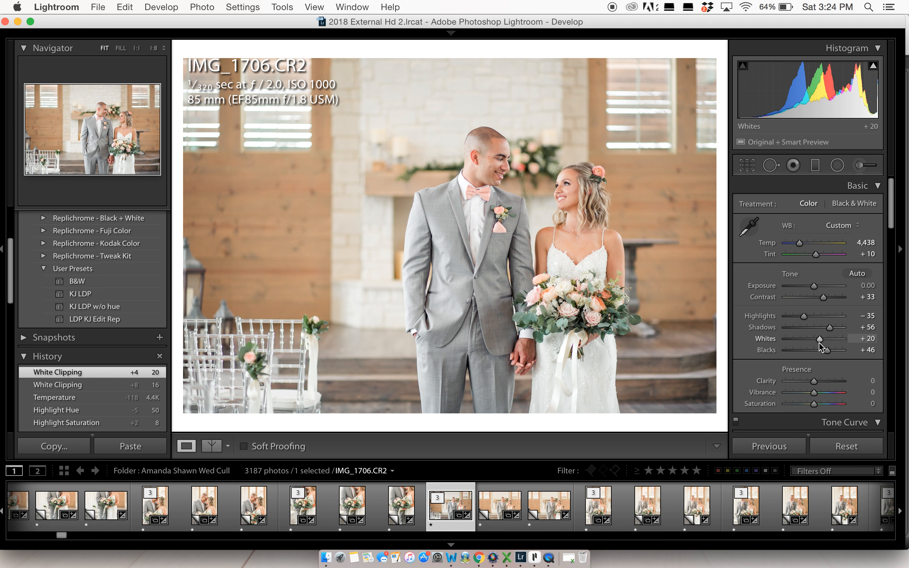
pyautogui.moveTo(819, 341); pyautogui.dragTo(822, 342)
# Step: Refine the tone curve by setting Lights to +11 and Shadows to -56
pyautogui.scroll(-5, 822, 341)
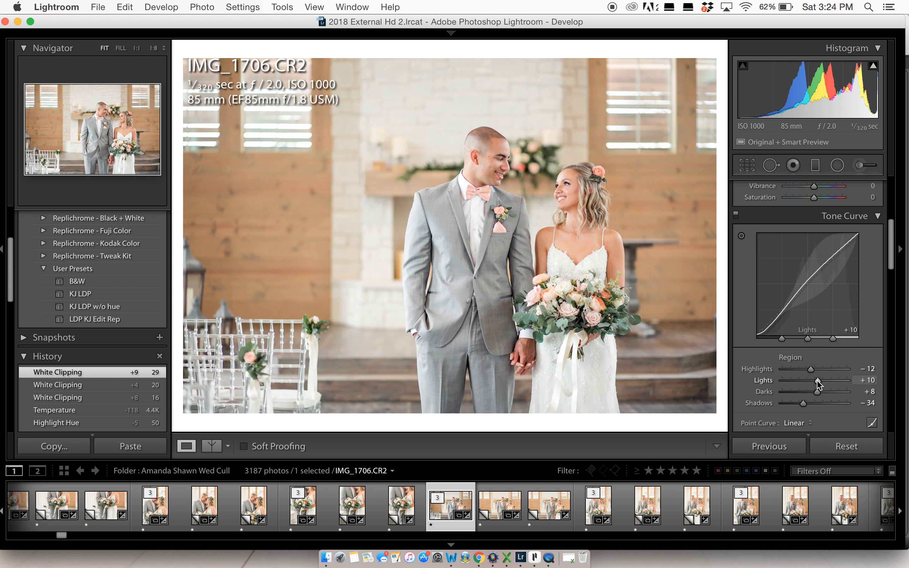
pyautogui.moveTo(817, 383); pyautogui.dragTo(818, 384)
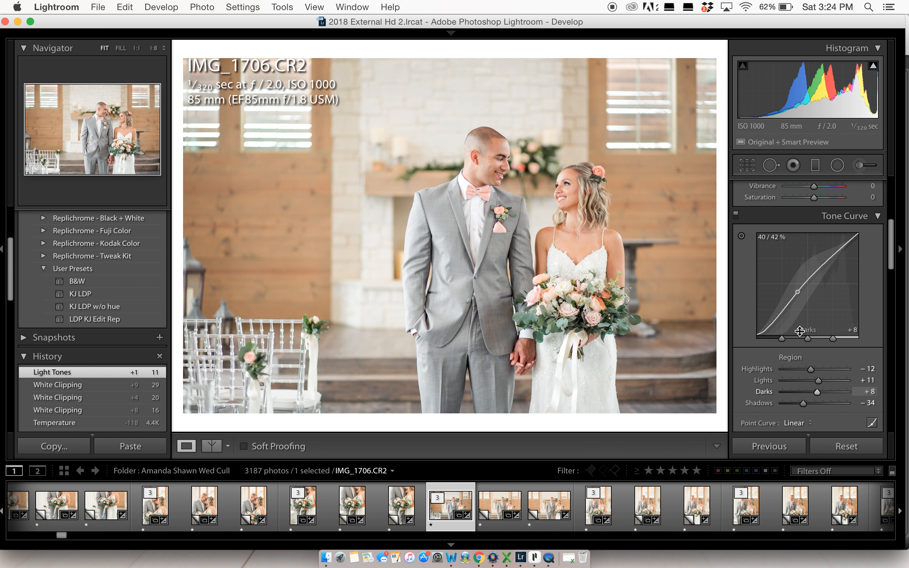
pyautogui.scroll(-4, 800, 330)
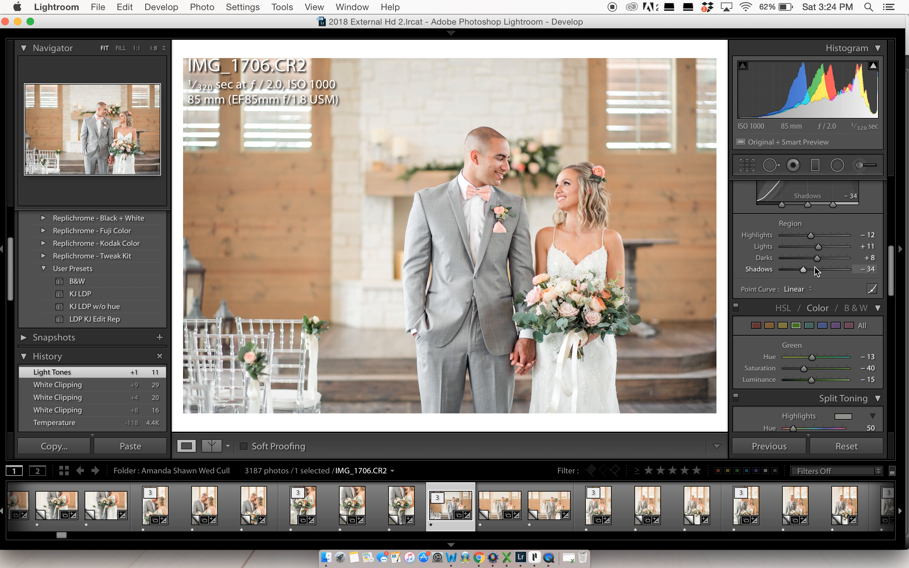
pyautogui.moveTo(803, 269); pyautogui.dragTo(797, 270)
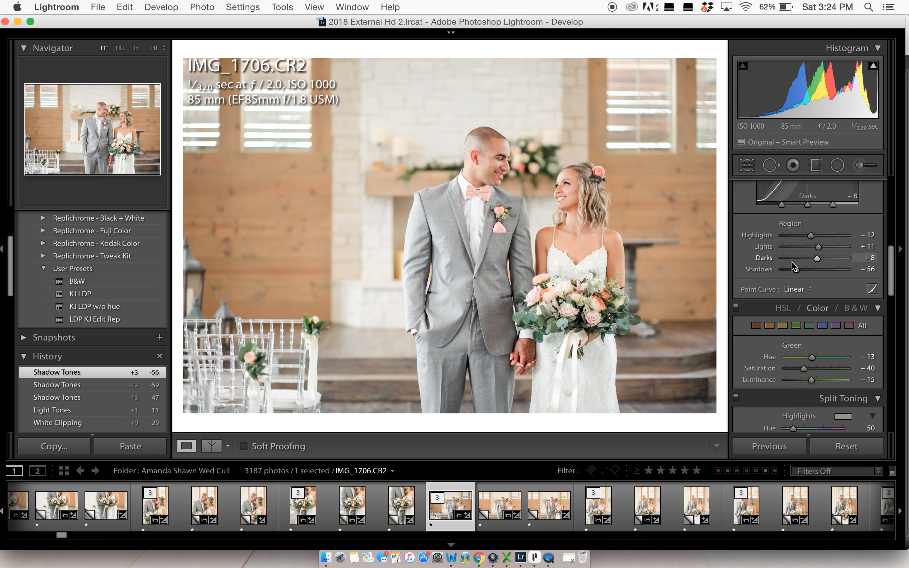
# Step: Fine-tune the basic tone with Contrast at +39, Blacks at +56 and Highlights at -45
pyautogui.scroll(10, 807, 282)
pyautogui.moveTo(822, 296); pyautogui.dragTo(824, 297)
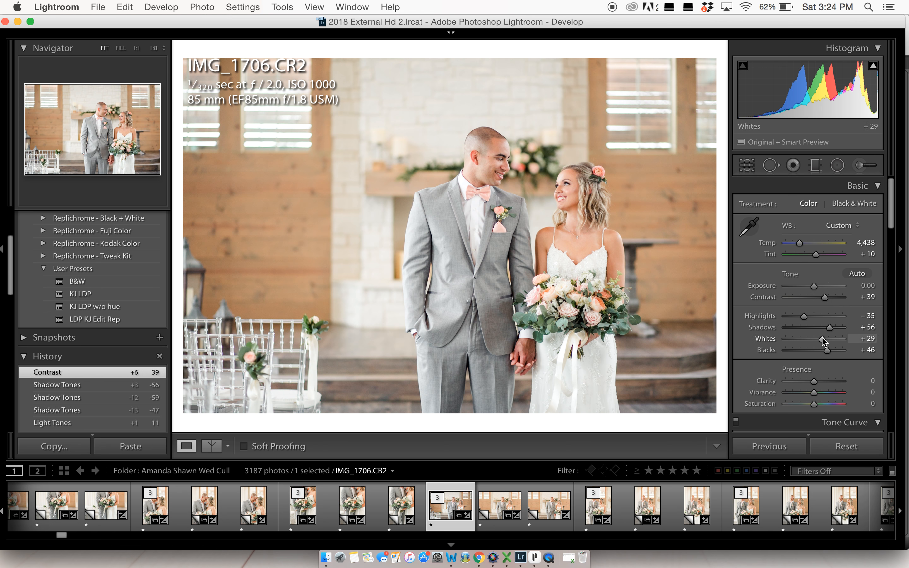
pyautogui.moveTo(828, 350); pyautogui.dragTo(829, 350)
pyautogui.moveTo(804, 315); pyautogui.dragTo(801, 317)
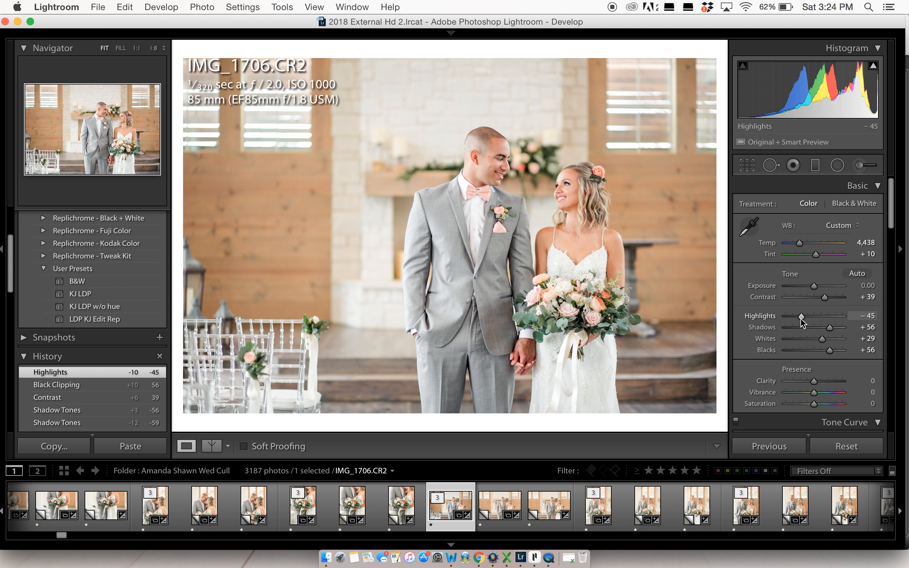
# Step: Compare the before and after versions, swapping their settings and stacking the two full images one above the other
pyautogui.click(212, 446)
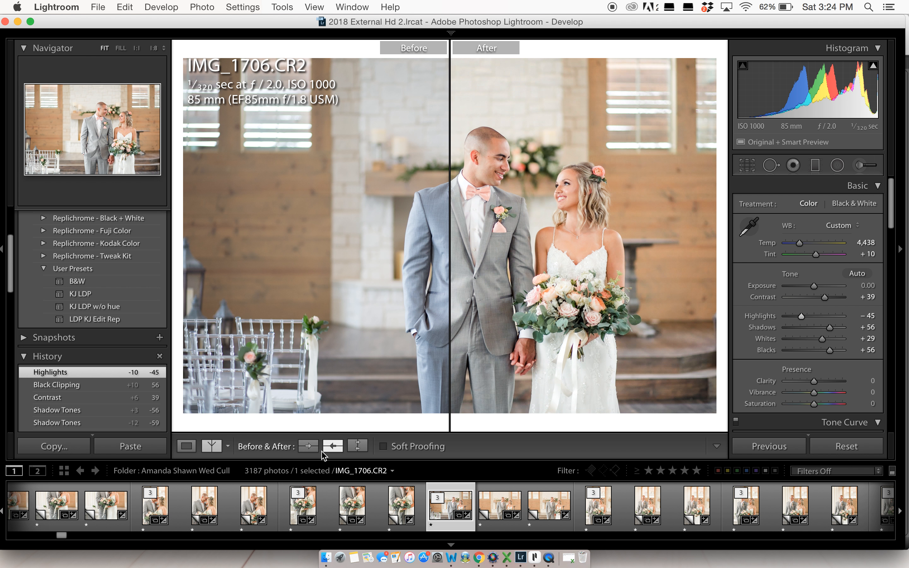
pyautogui.click(356, 447)
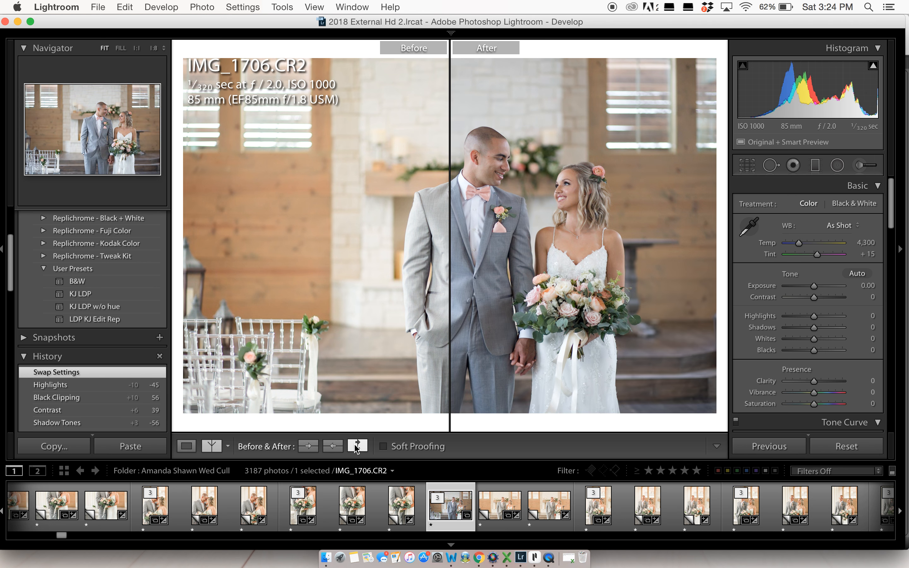
pyautogui.click(216, 447)
pyautogui.click(216, 448)
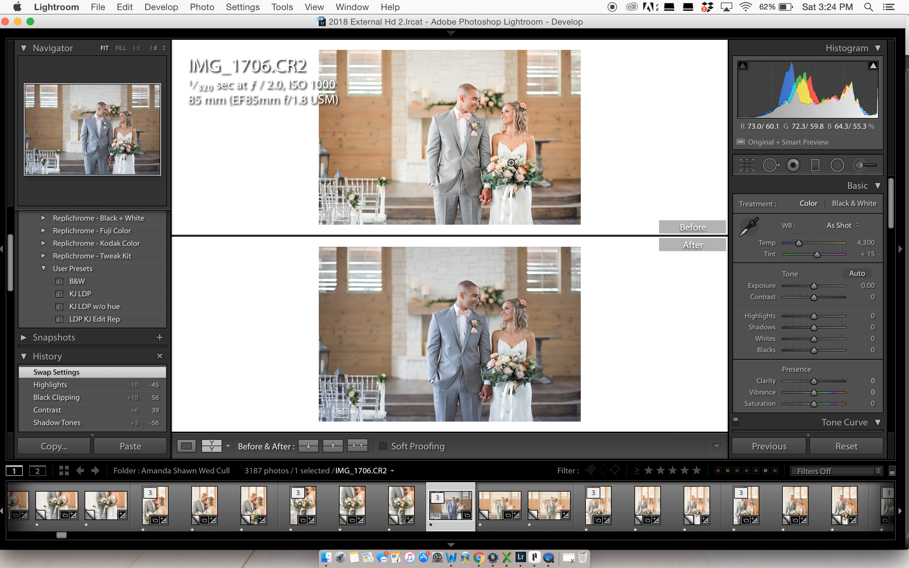
pyautogui.click(186, 446)
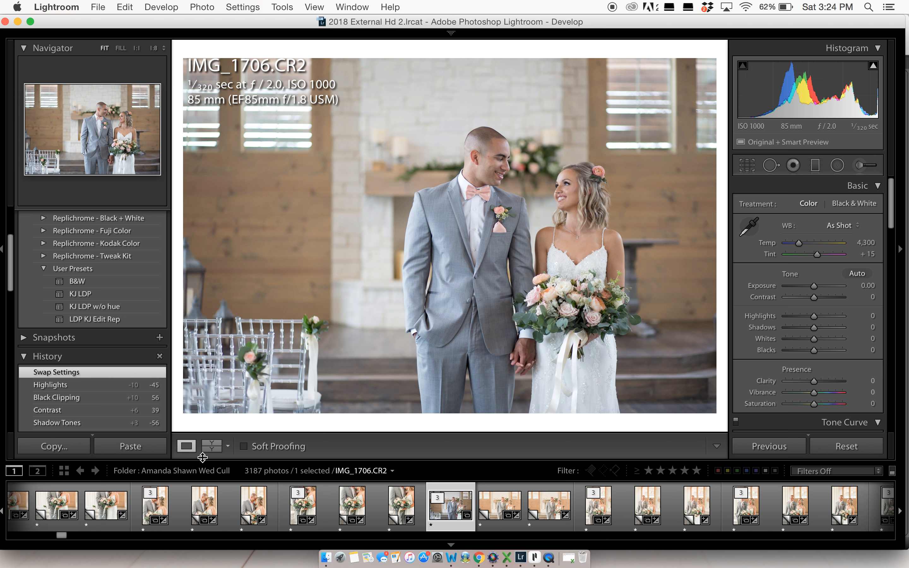
pyautogui.click(208, 449)
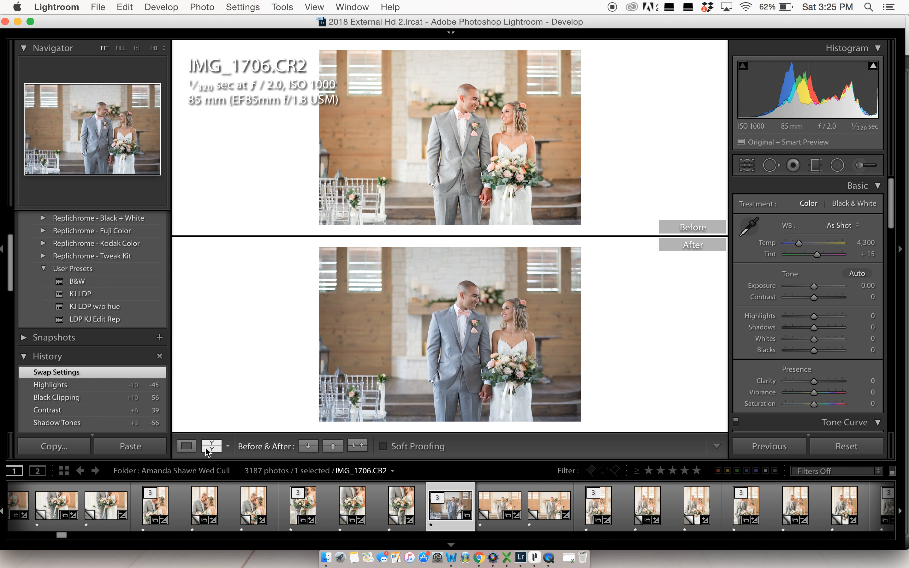